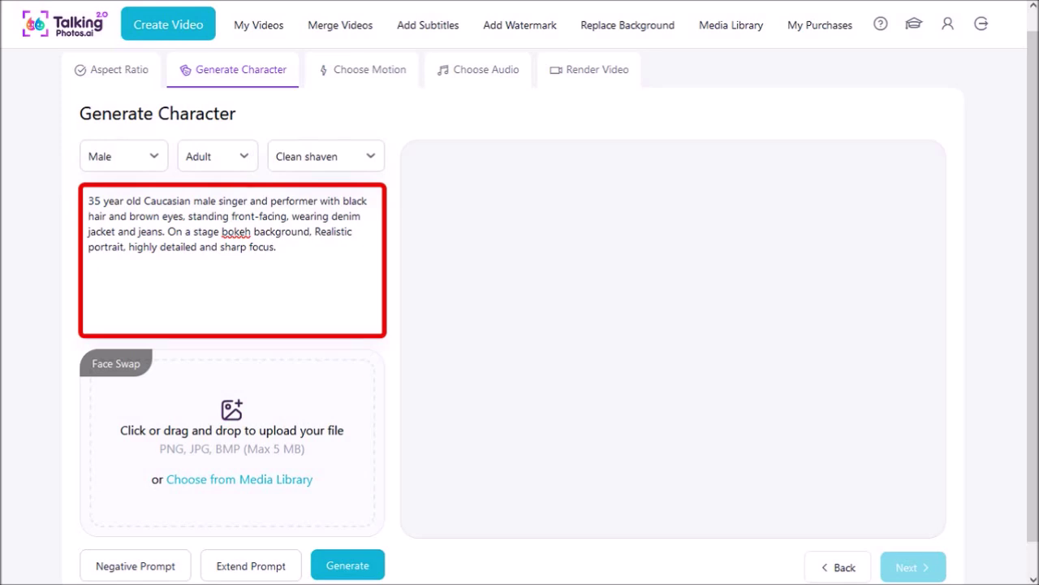
Generate the clean-shaven adult male singer portrait in denim against a stage bokeh background.
left_click(367, 571)
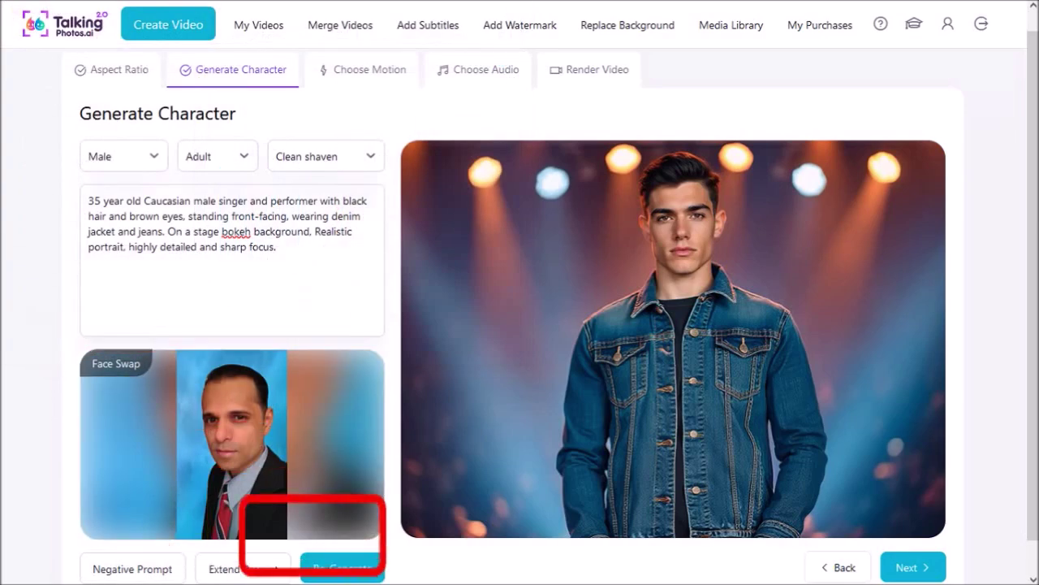
Re-generate the stage singer portrait so it carries the uploaded face-swap photo's face.
left_click(362, 570)
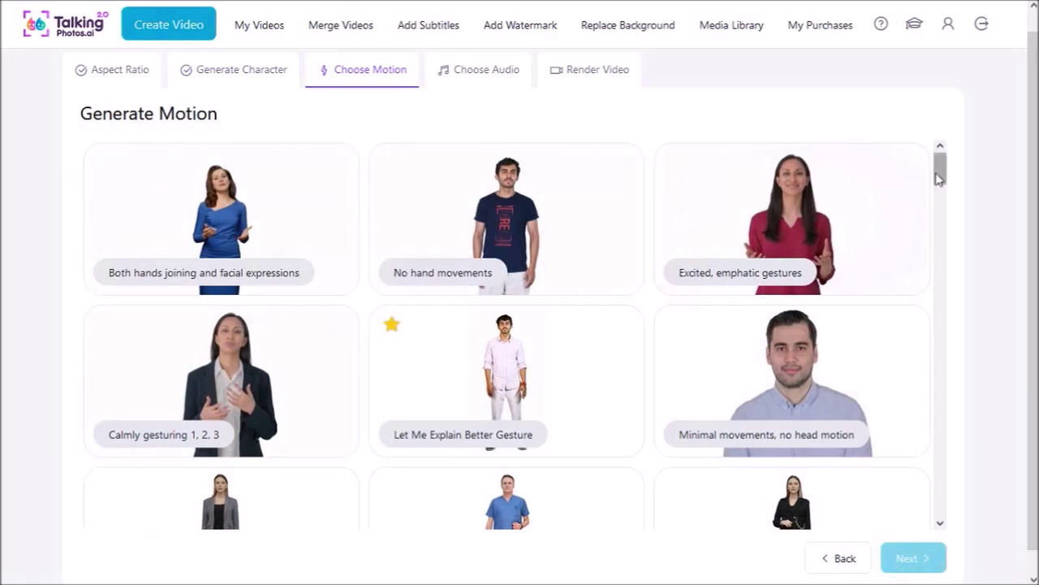
Preview the Excited, dancing motion in the gesture gallery, then pause it.
mouse_move(939, 184)
left_mouse_down()
mouse_move(939, 511)
mouse_move(965, 240)
left_mouse_up()
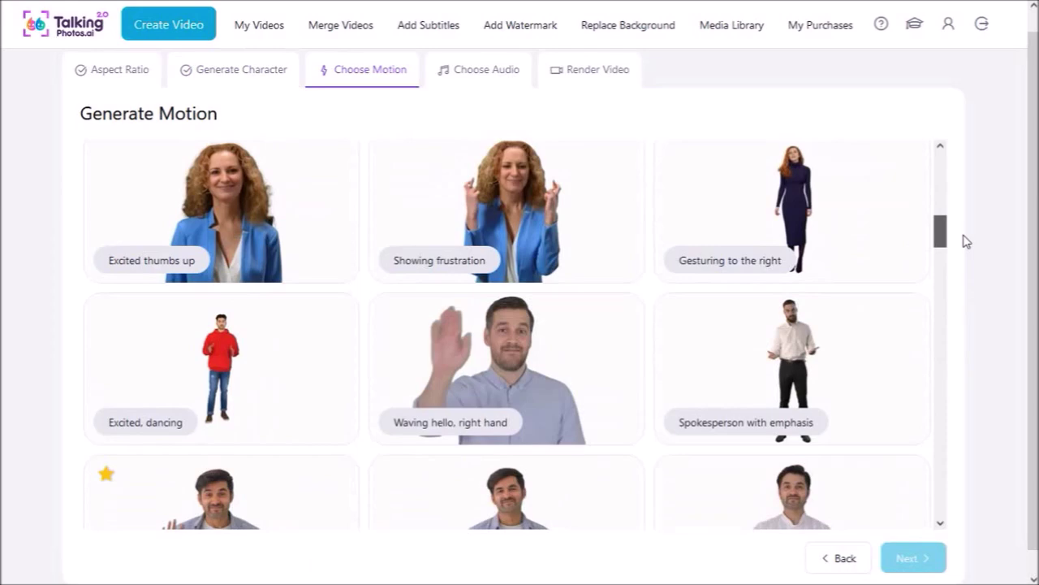
left_click_drag(964, 241, 965, 237)
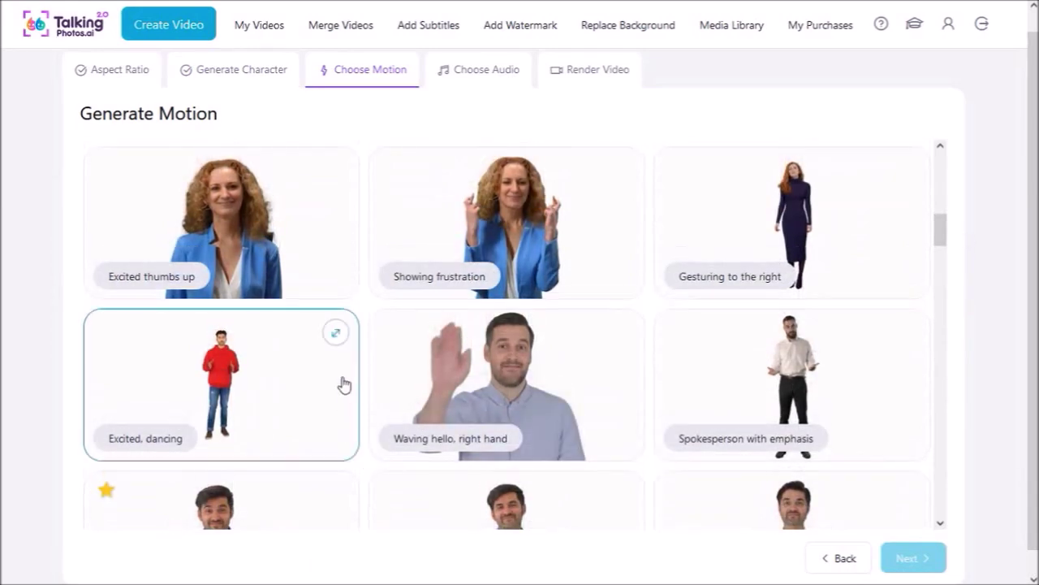
left_click(336, 336)
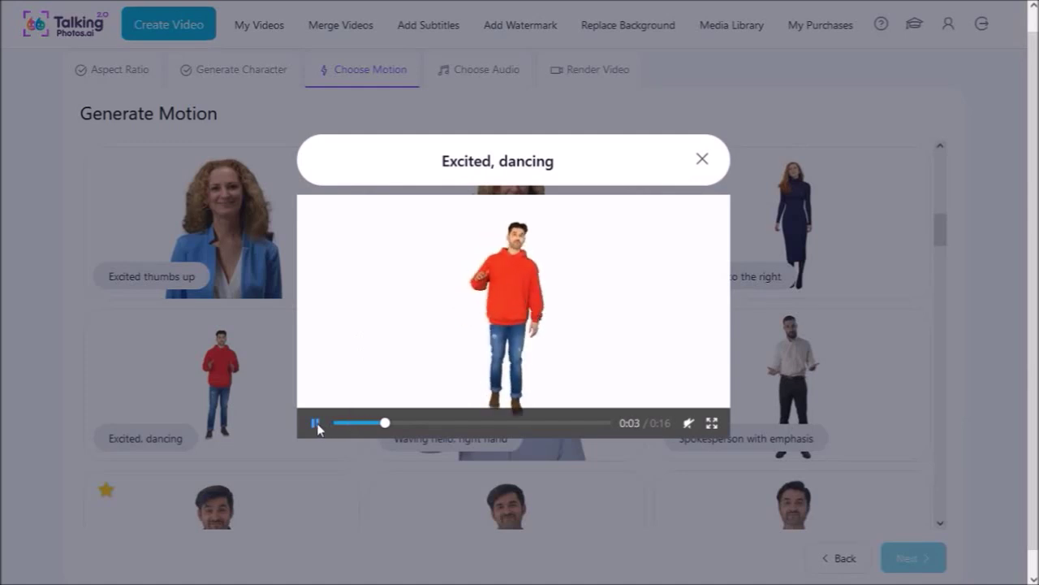
left_click(316, 423)
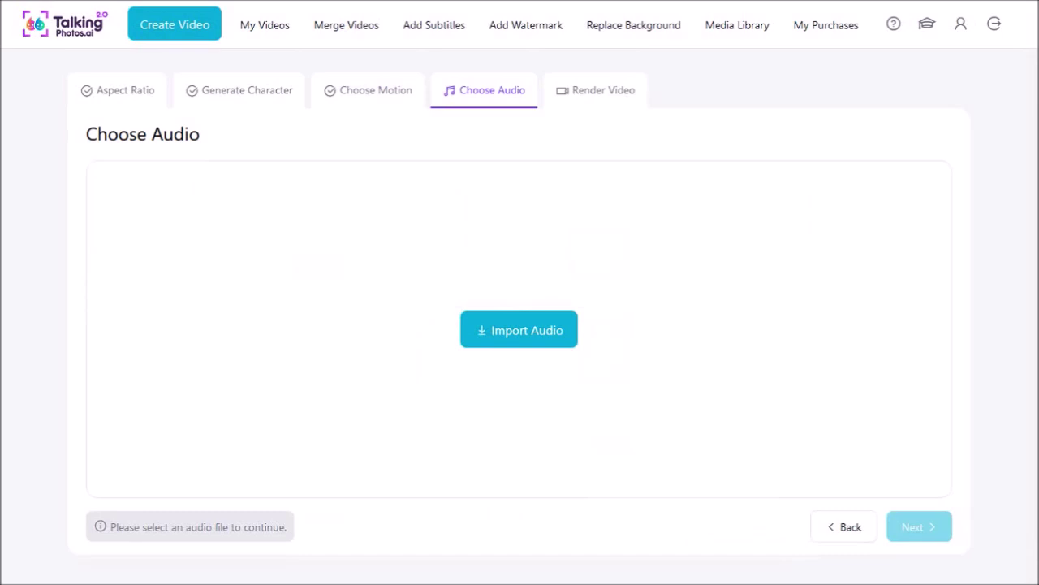
Begin importing a song from the media library on the Choose Audio step.
left_click(519, 330)
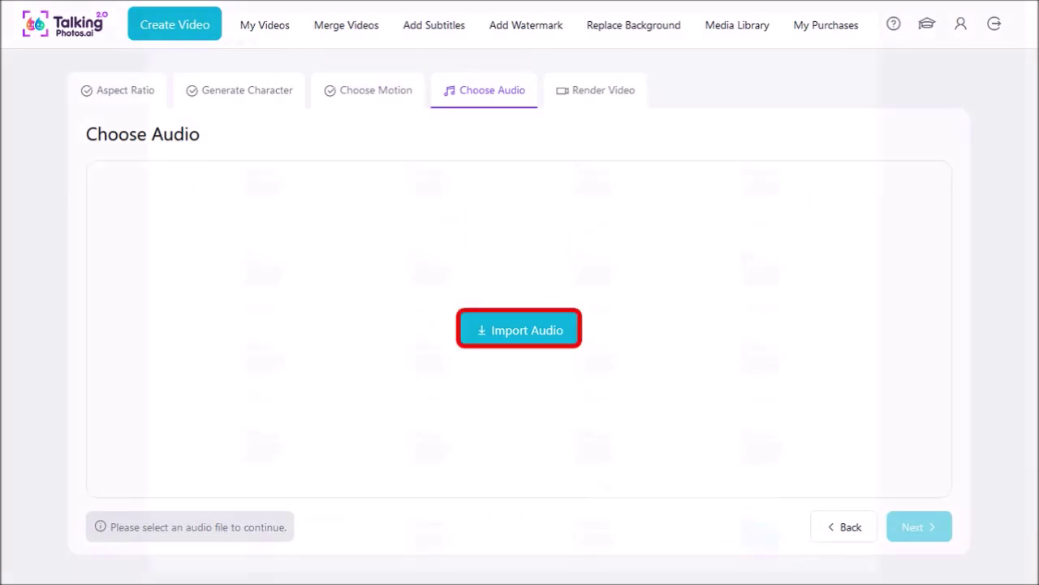